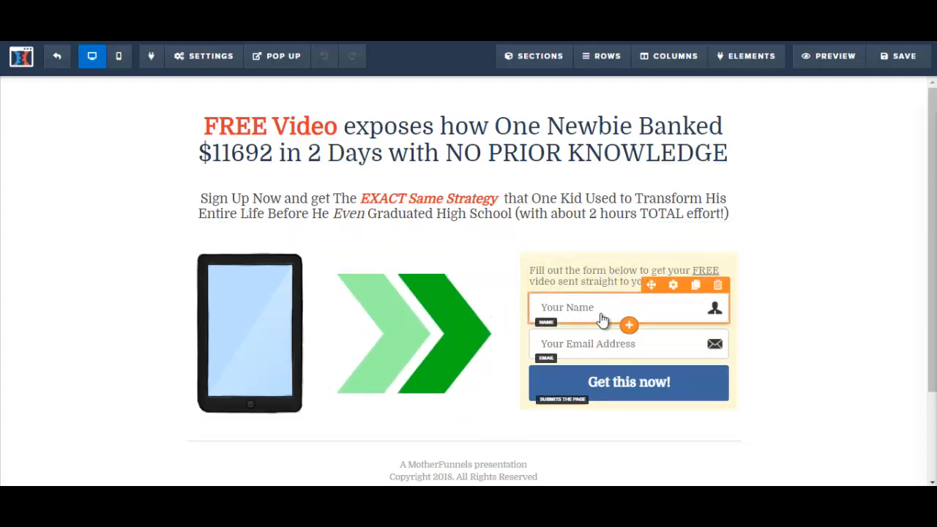
pyautogui.moveTo(933, 352); pyautogui.dragTo(935, 409)
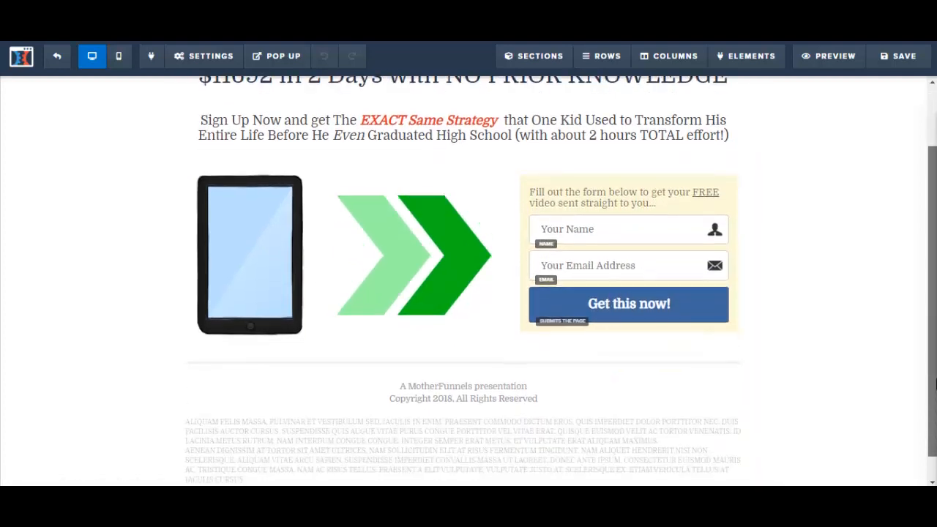
pyautogui.click(411, 396)
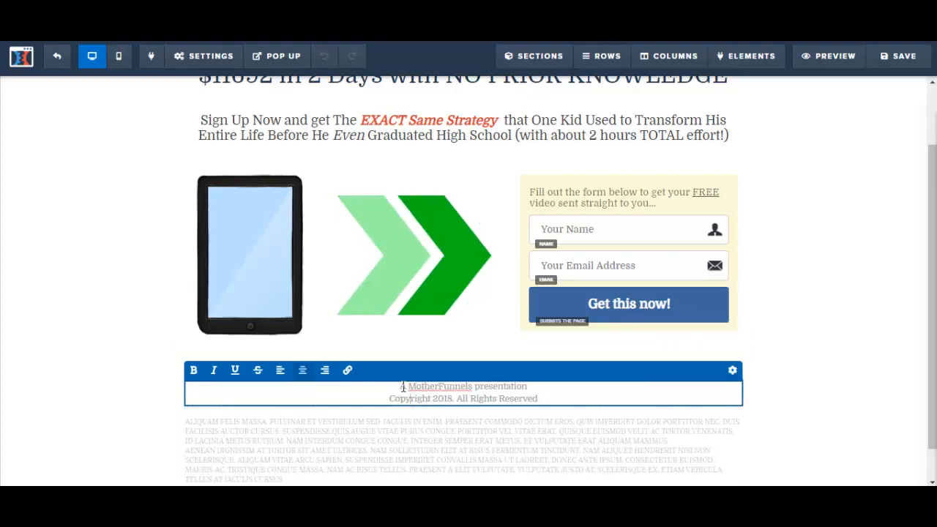
pyautogui.scroll(-1, 491, 346)
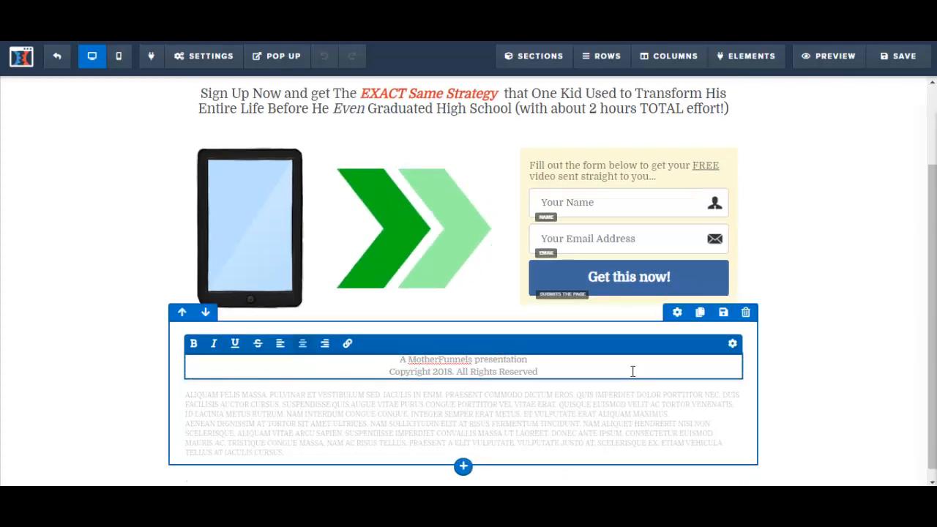
pyautogui.scroll(4, 632, 371)
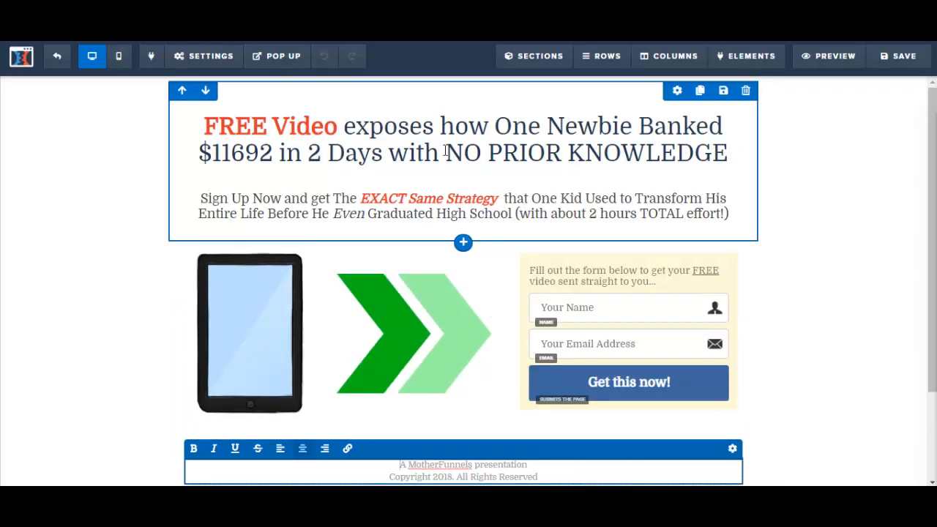
# Switch to the untitled Notepad note, copy the two-line headline beginning "The Ultimate Checklist", and return to the page editor.
pyautogui.click(310, 497)
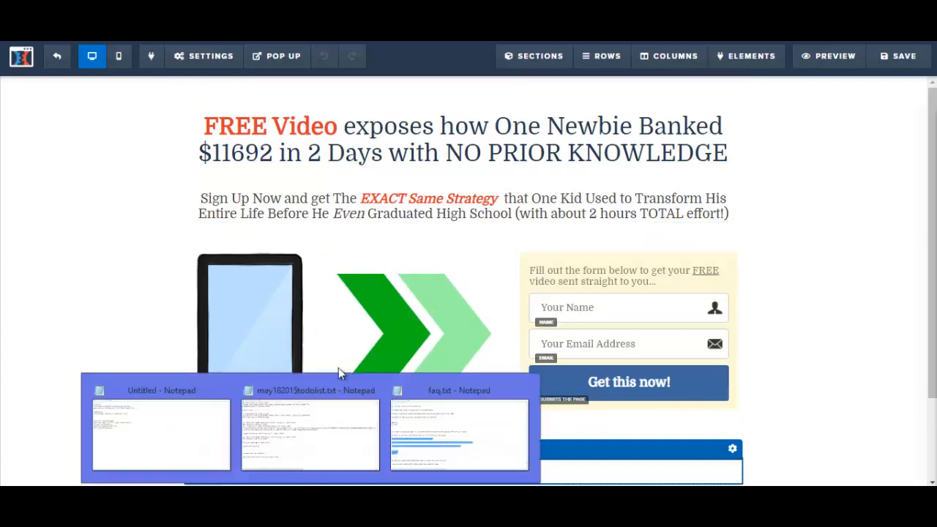
pyautogui.click(170, 431)
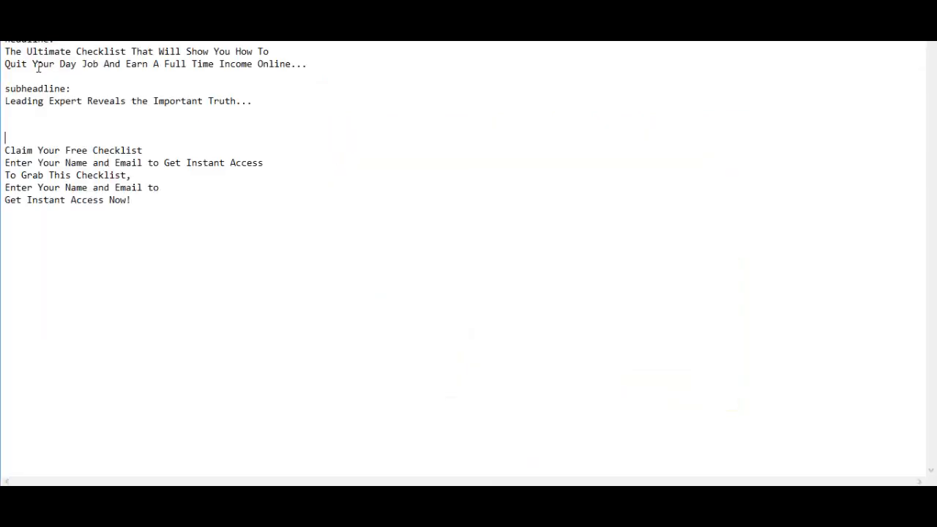
pyautogui.moveTo(4, 53); pyautogui.dragTo(338, 65)
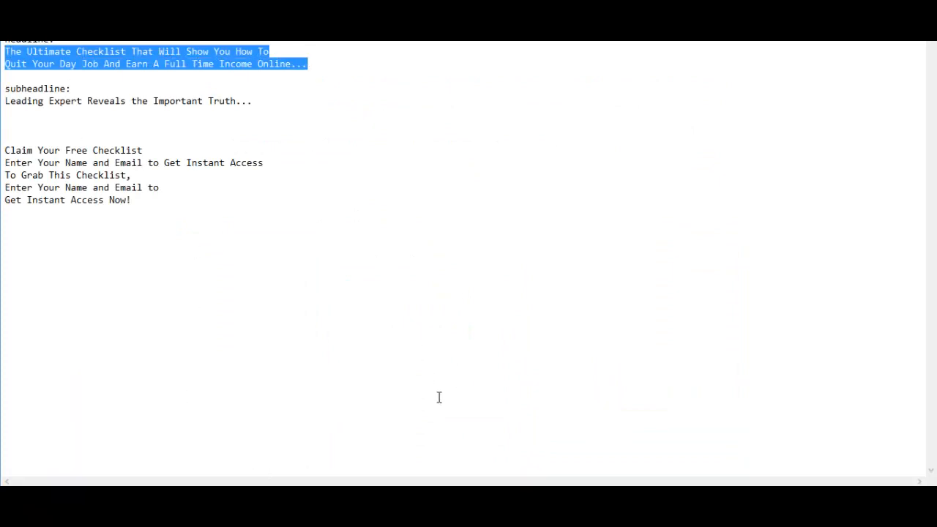
pyautogui.hotkey('alt', 'Tab')
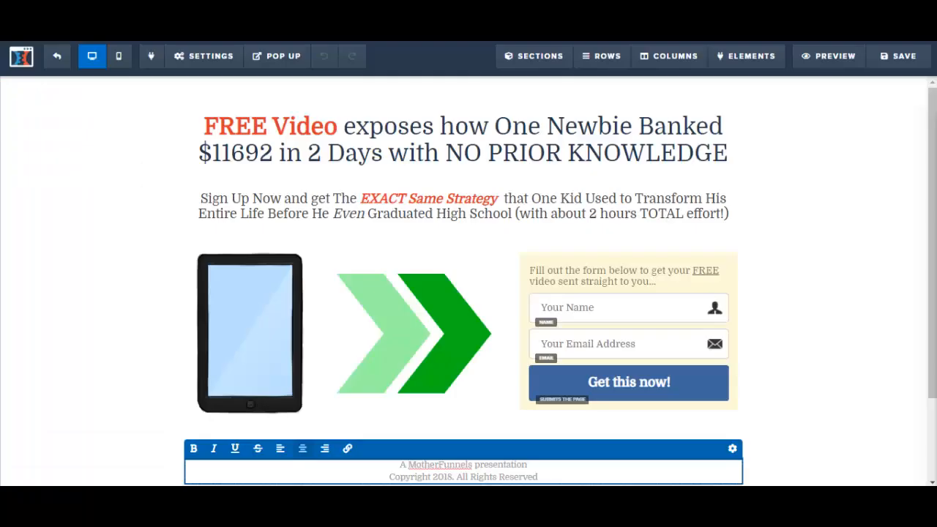
# Replace the page headline with "The Ultimate Checklist That Will Show You How To Quit Your Day Job And Earn A Full Time Income Online...".
pyautogui.click(227, 132)
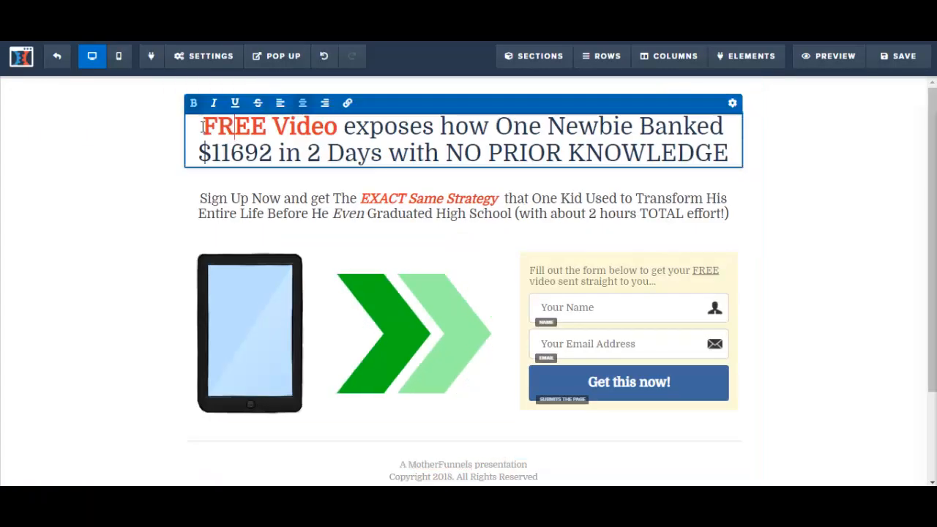
pyautogui.moveTo(204, 127); pyautogui.dragTo(744, 150)
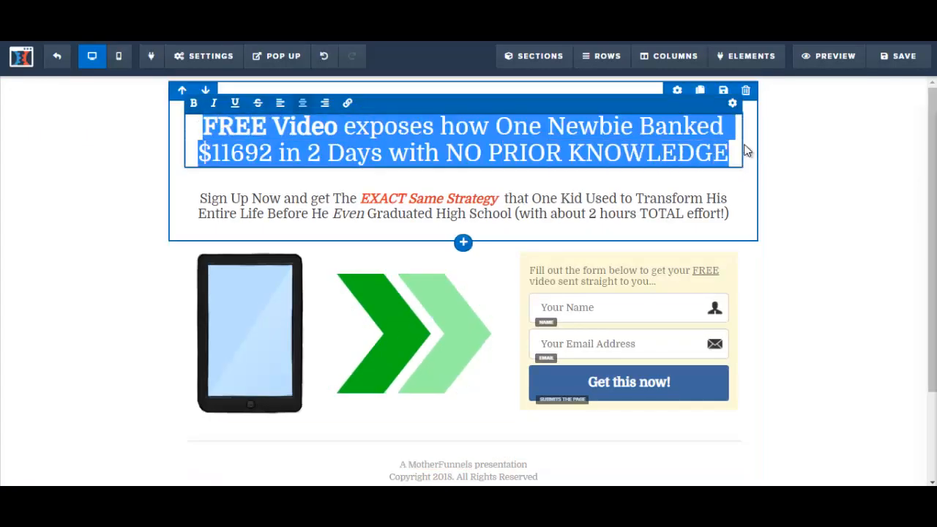
pyautogui.click(562, 124)
pyautogui.write('The Ultimate Checklist That Will Show You How To Quit Your Day Job And Earn A Full Time Income Online...')
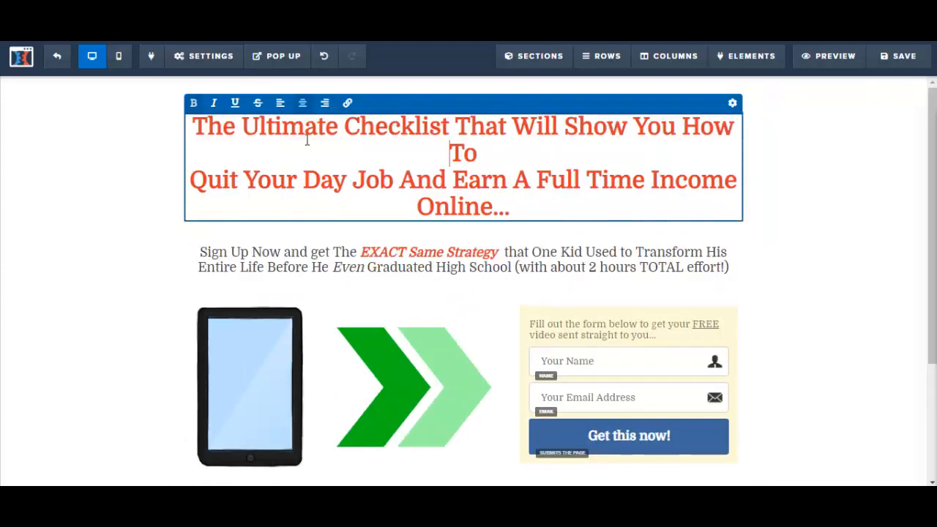
# Set the main headline's font size to 36 and close its settings.
pyautogui.click(196, 140)
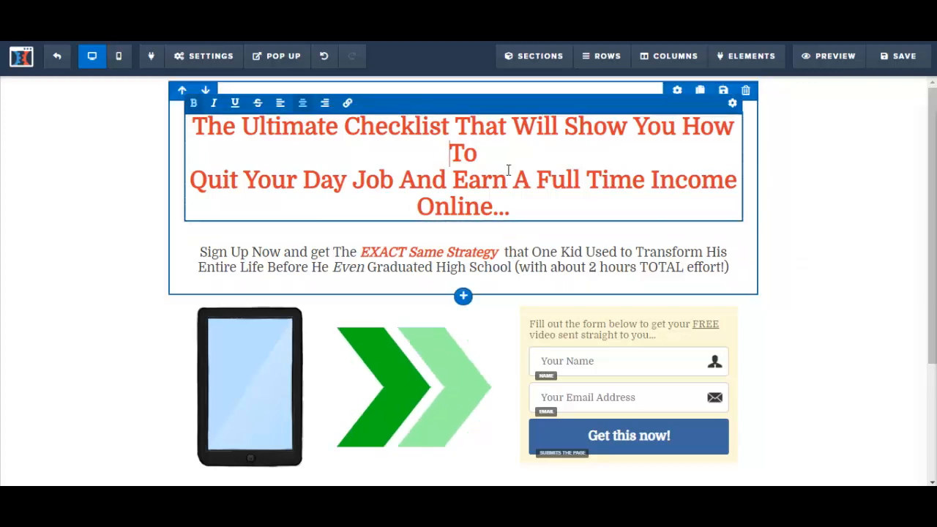
pyautogui.press('BackSpace')
pyautogui.hotkey('ctrl', 'a')
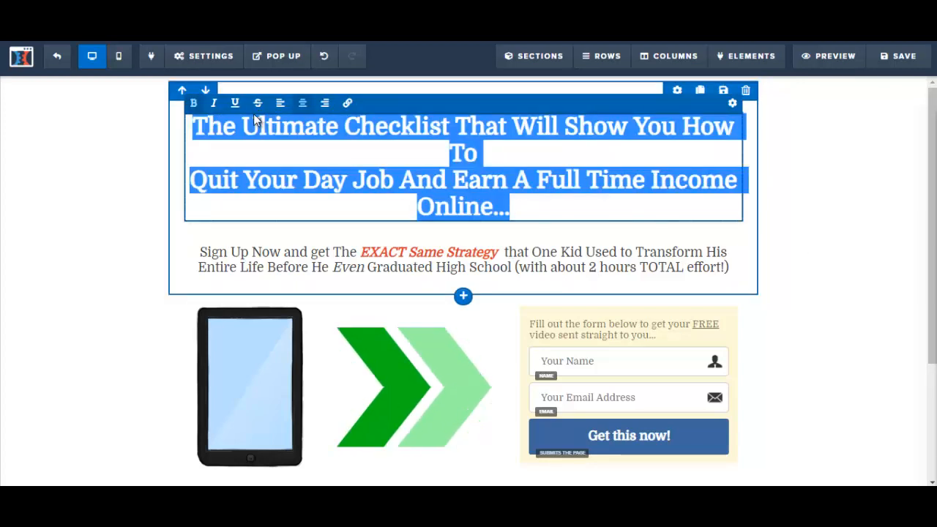
pyautogui.click(733, 106)
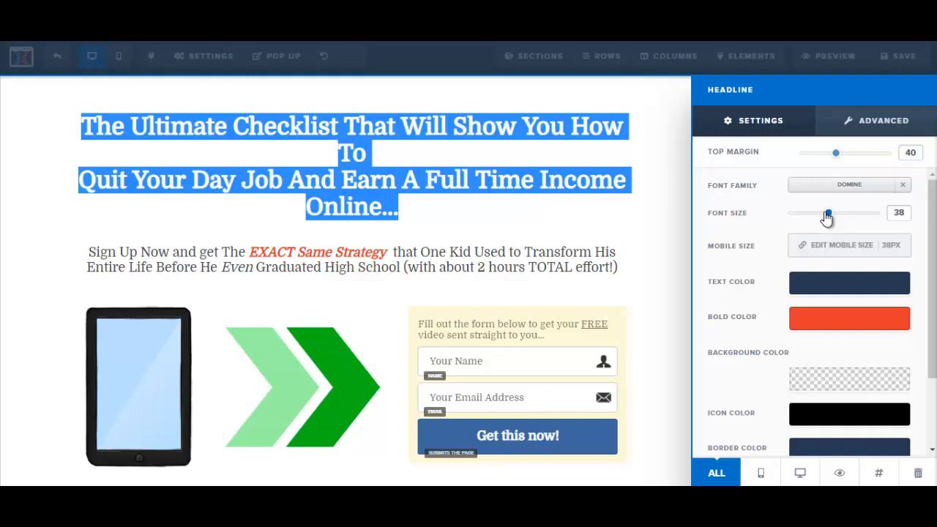
pyautogui.moveTo(827, 218); pyautogui.dragTo(824, 218)
pyautogui.click(481, 161)
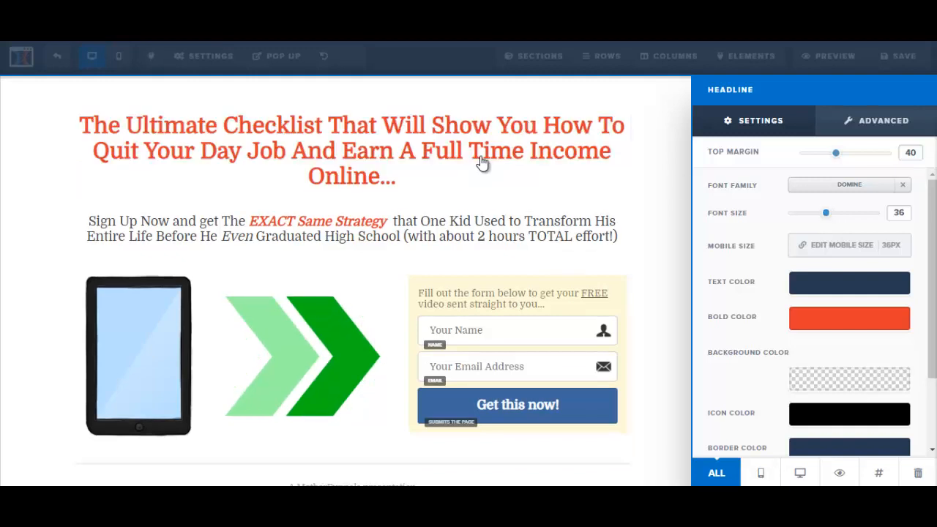
pyautogui.click(360, 230)
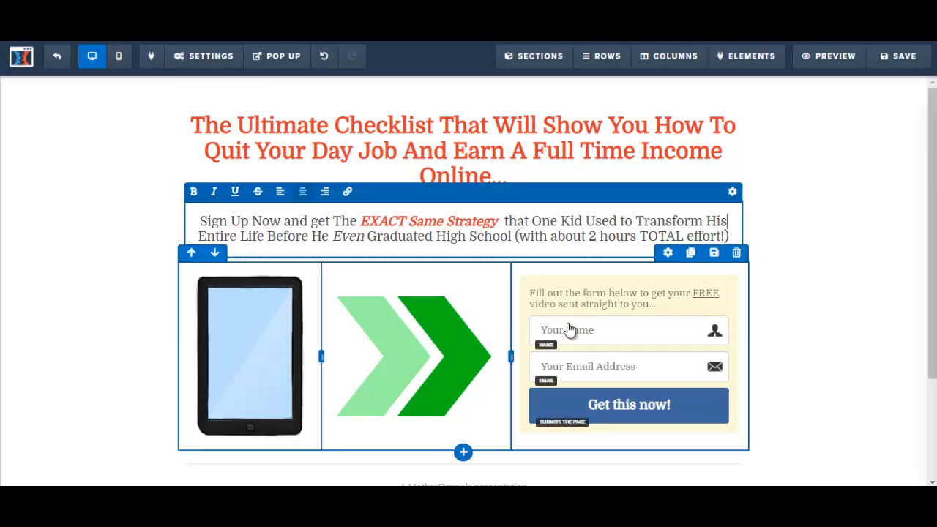
pyautogui.click(867, 277)
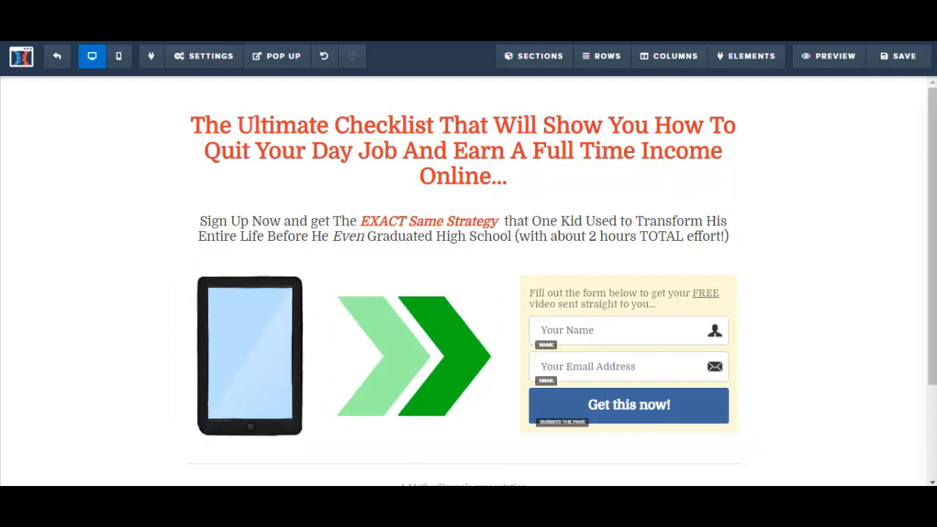
# Switch to the Notepad note, copy the five lines from "Claim Your Free Checklist" to "Get Instant Access Now!", and return to the page editor.
pyautogui.moveTo(318, 469)
pyautogui.click(193, 440)
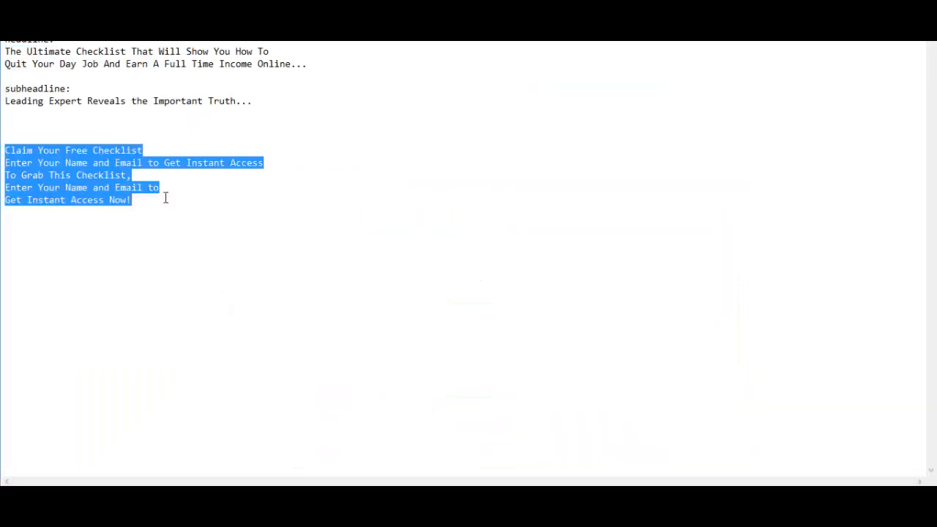
pyautogui.hotkey('alt', 'Tab')
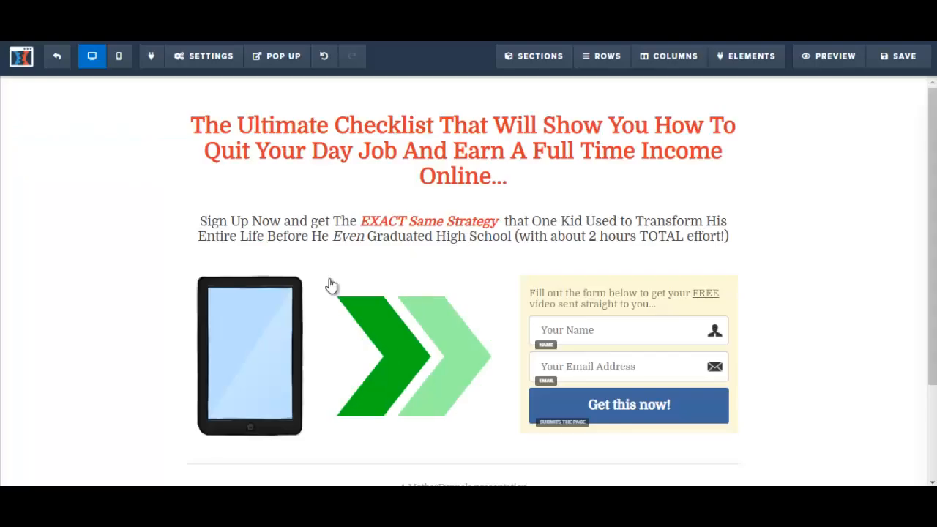
# Replace the subheadline with the copied text, joining its first two lines as "Claim Your Free Checklist! Enter Your Name and Email to Get Instant Access".
pyautogui.click(257, 235)
pyautogui.moveTo(199, 221); pyautogui.dragTo(727, 249)
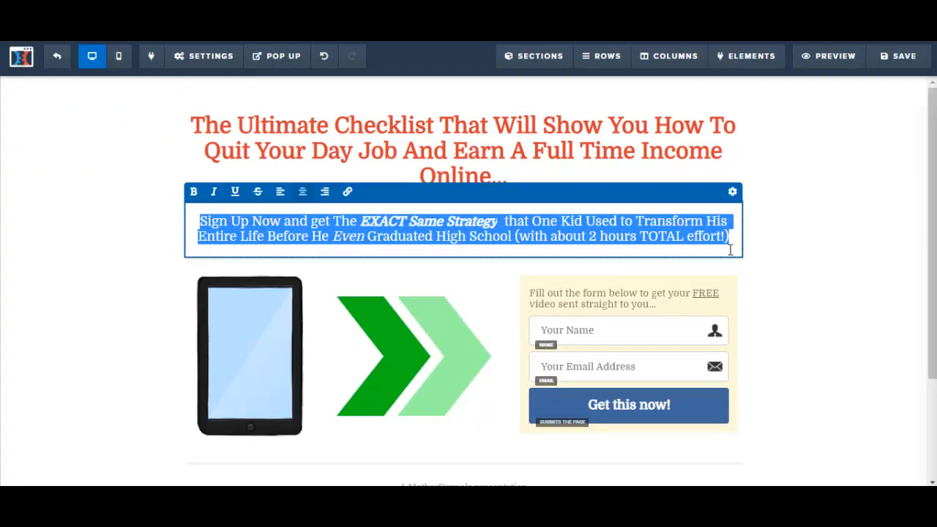
pyautogui.write('Claim Your Free Checklist Enter Your Name and Email to Get Instant Access To Grab This Checklist, Enter Your Name and Email to Get Instant Access Now!')
pyautogui.click(542, 218)
pyautogui.press('Delete')
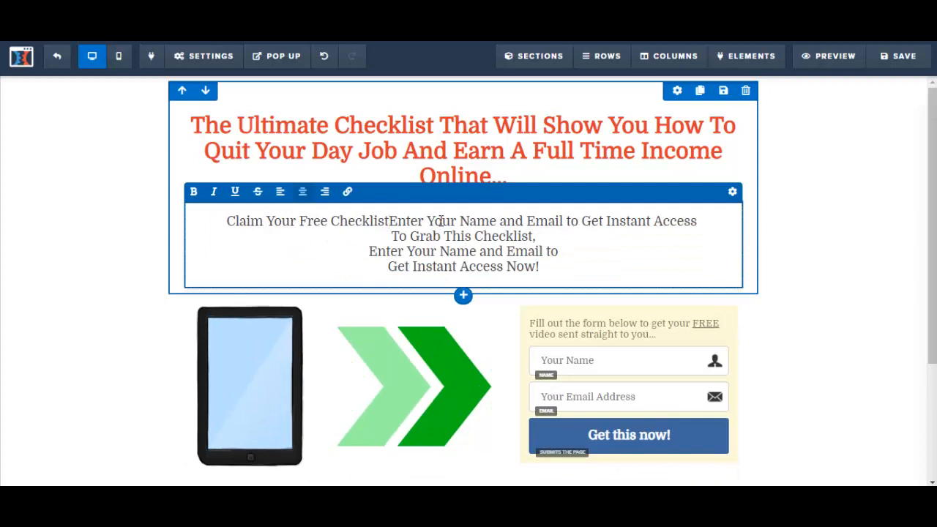
pyautogui.write('!')
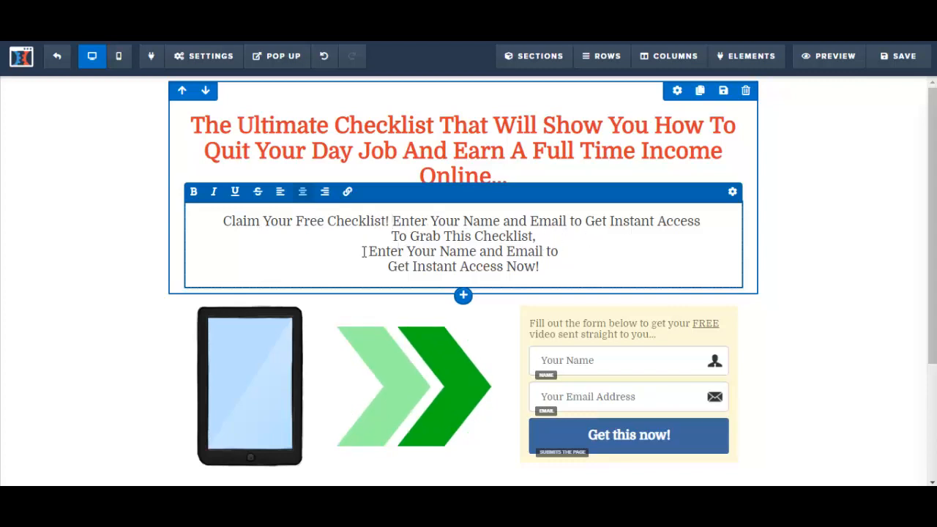
# Delete the subheadline's last two lines and end the remaining text with "To Grab This Checklist...".
pyautogui.moveTo(368, 250); pyautogui.dragTo(554, 270)
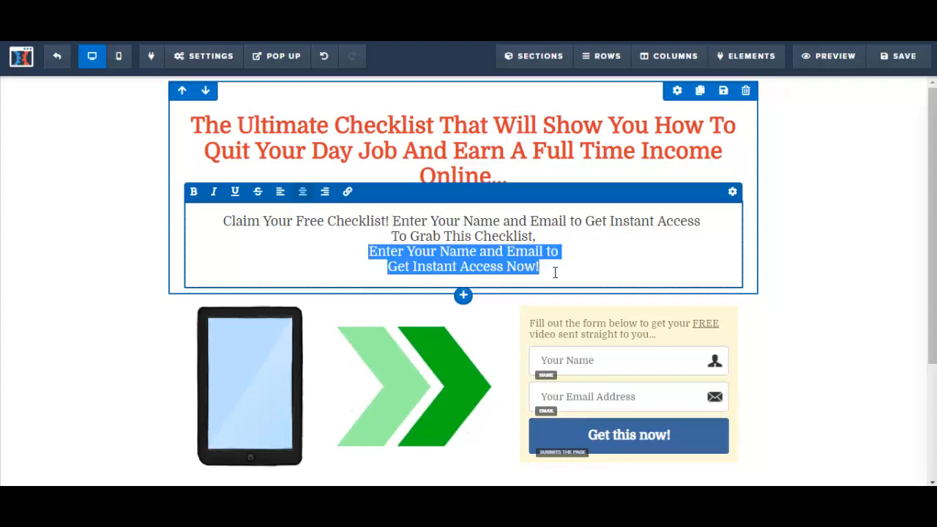
pyautogui.press('BackSpace')
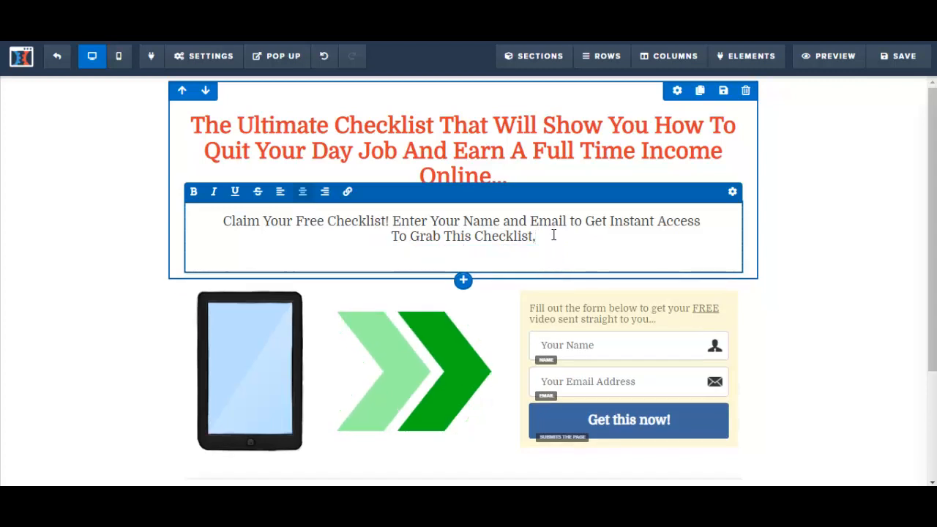
pyautogui.press('BackSpace')
pyautogui.write('...')
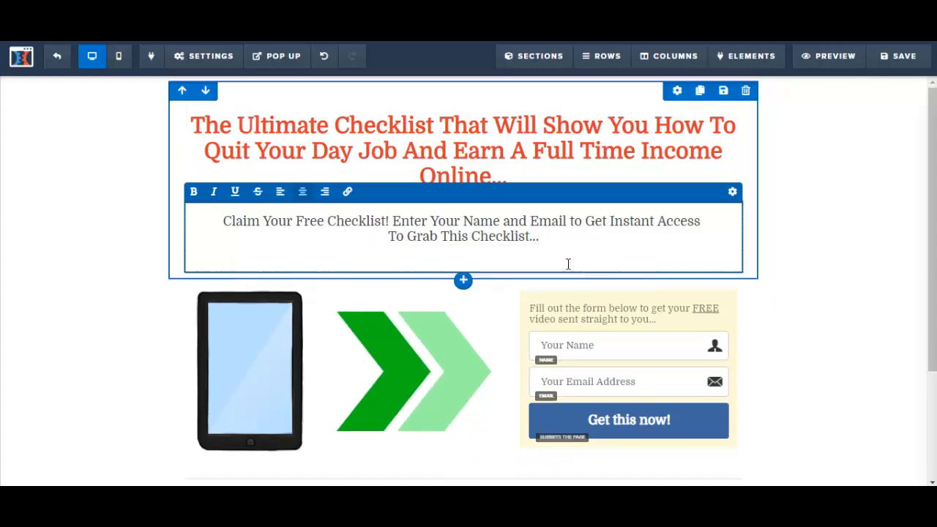
pyautogui.click(867, 232)
# Make the whole subheadline bold and set its font size to 28.
pyautogui.click(226, 220)
pyautogui.moveTo(224, 220); pyautogui.dragTo(558, 235)
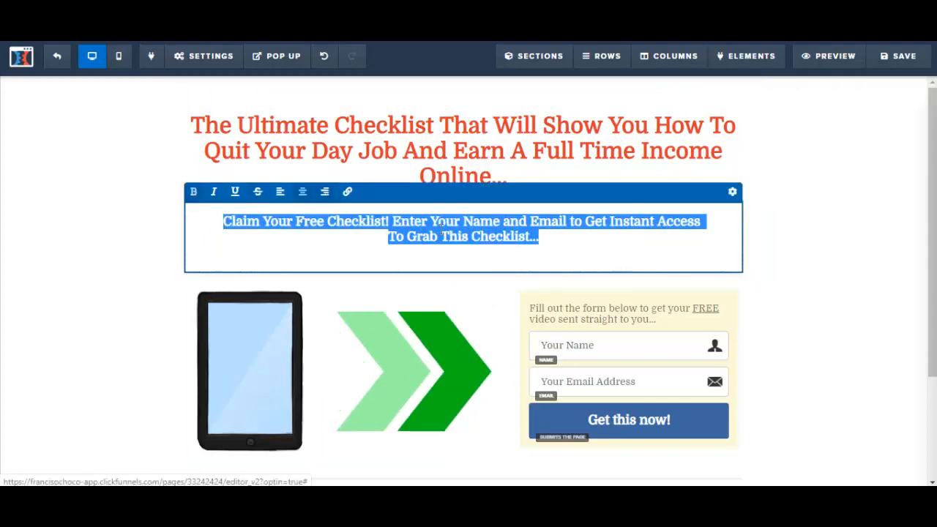
pyautogui.click(736, 200)
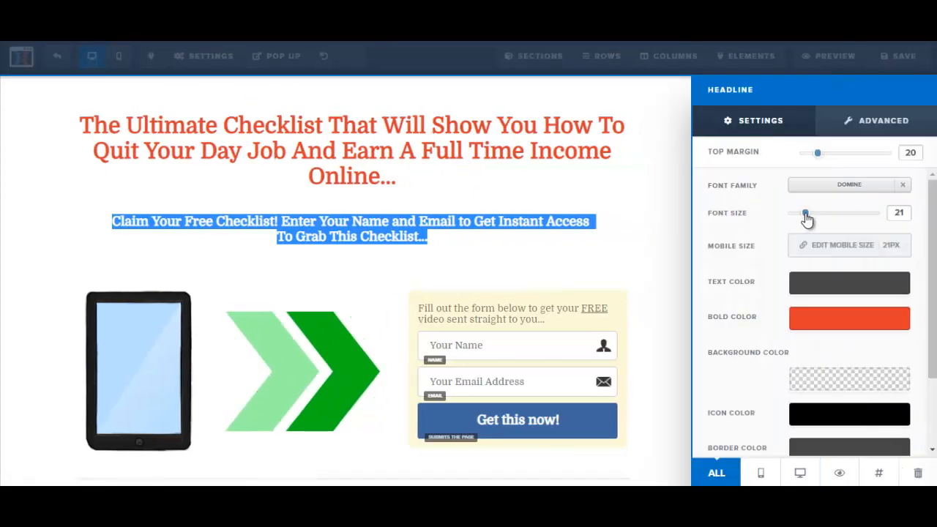
pyautogui.moveTo(807, 215); pyautogui.dragTo(815, 220)
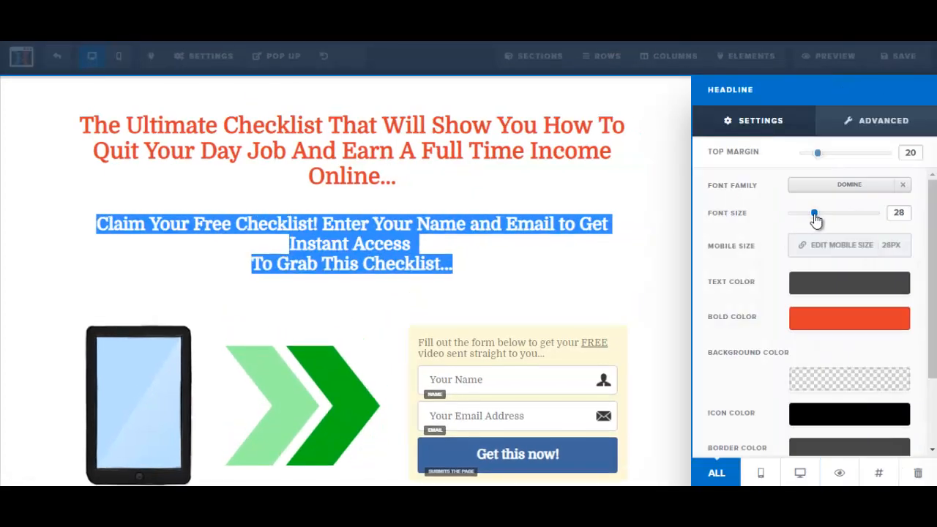
pyautogui.click(539, 222)
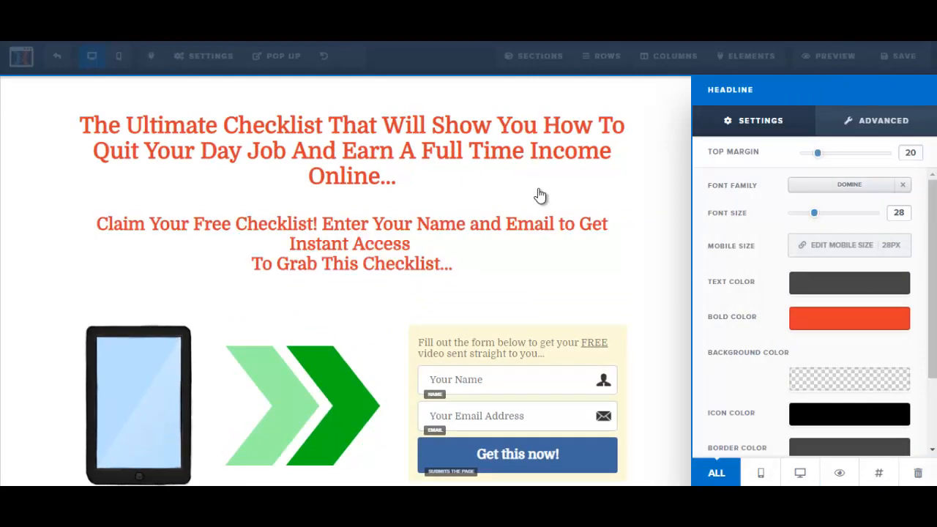
# Change the subheadline's bold color to the near-black conversion color and close its settings.
pyautogui.click(386, 232)
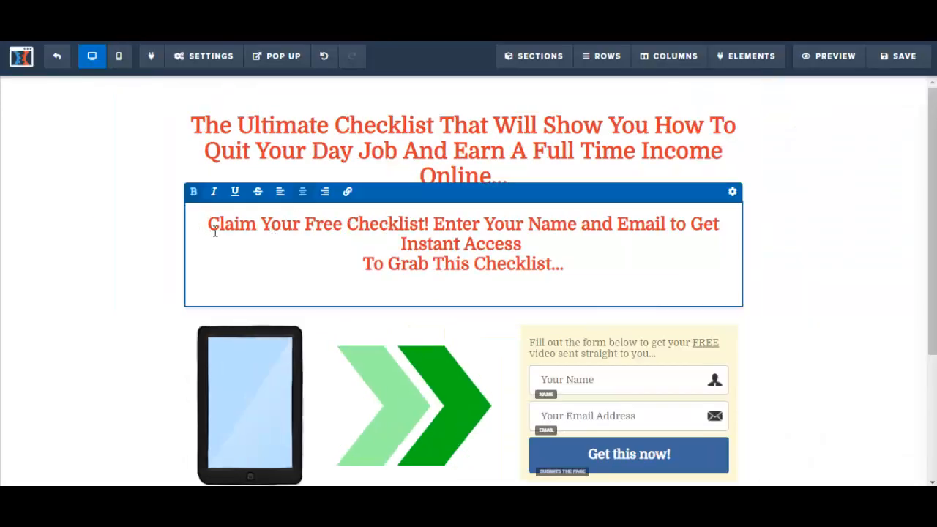
pyautogui.moveTo(209, 227); pyautogui.dragTo(333, 226)
pyautogui.moveTo(555, 243); pyautogui.dragTo(578, 260)
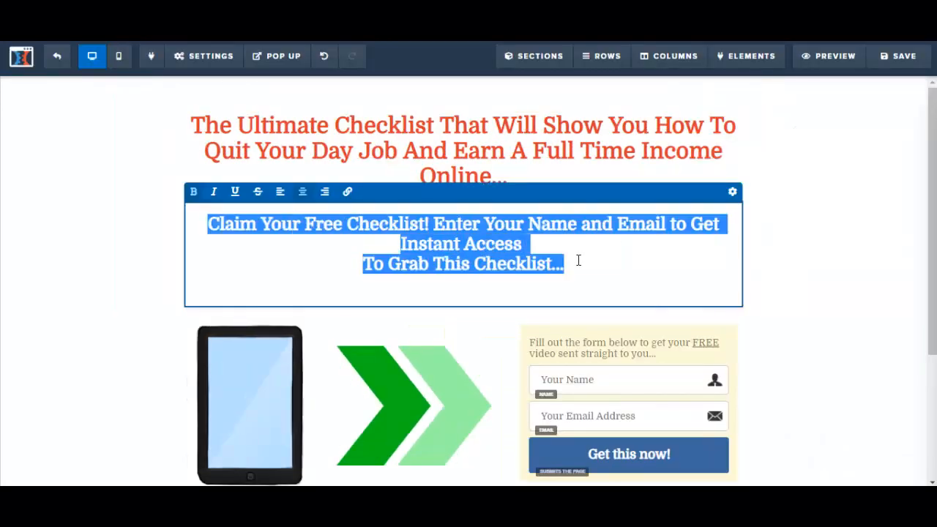
pyautogui.click(732, 191)
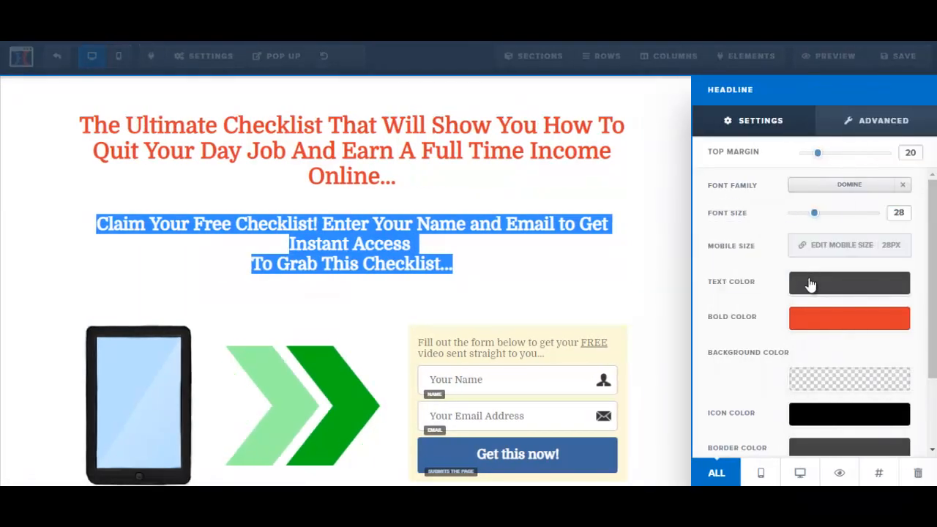
pyautogui.click(805, 327)
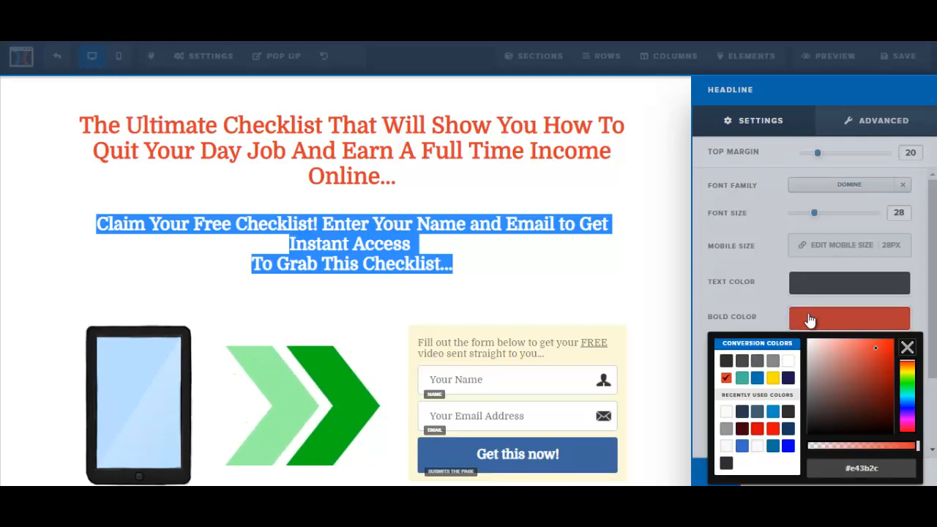
pyautogui.click(725, 362)
pyautogui.click(561, 286)
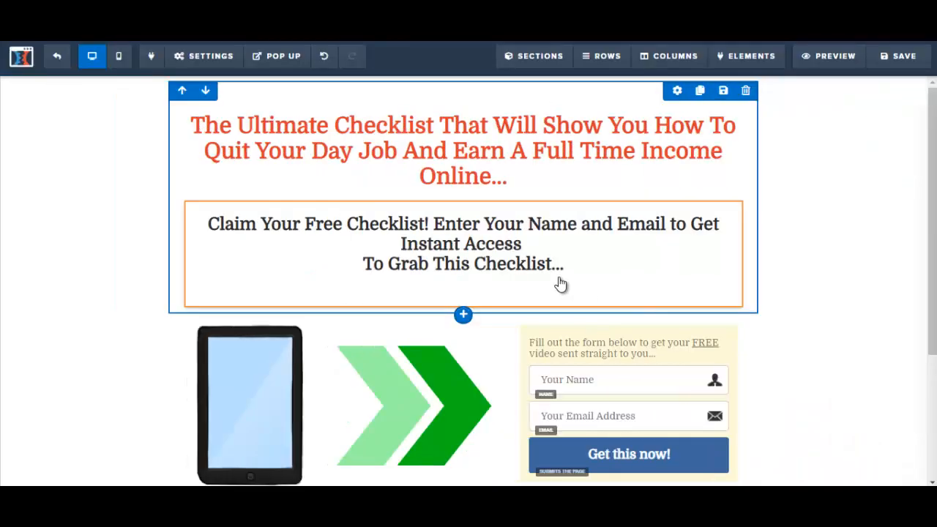
pyautogui.moveTo(932, 161); pyautogui.dragTo(931, 122)
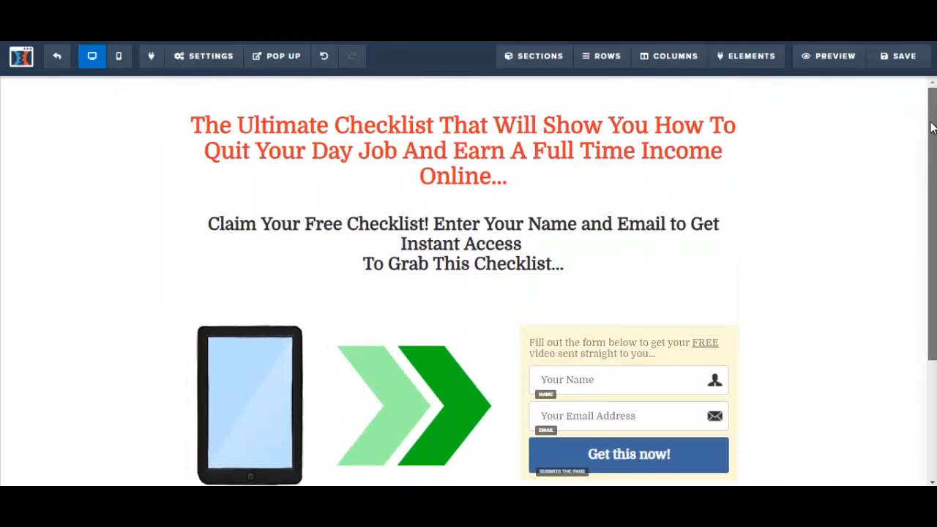
# Save the page and replace the word "video" with "checklist" in the text above the opt-in form fields.
pyautogui.click(904, 59)
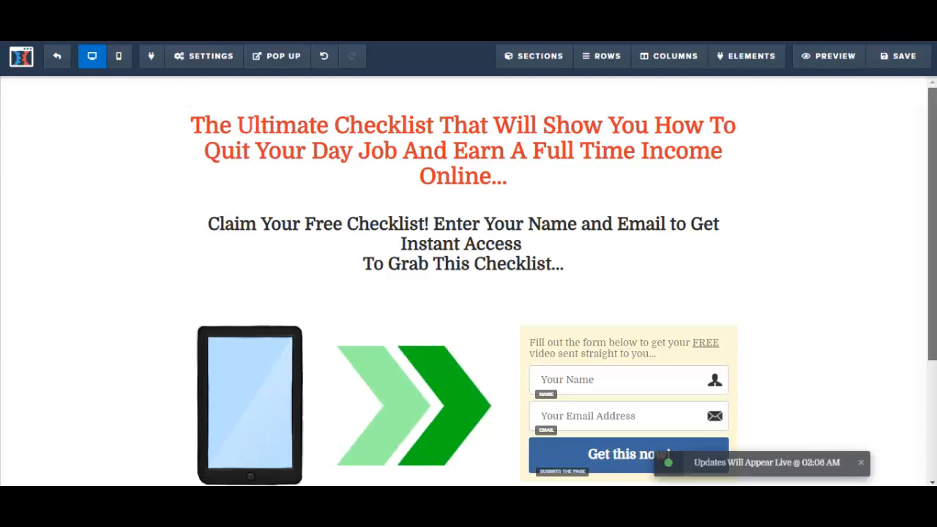
pyautogui.scroll(-3, 654, 177)
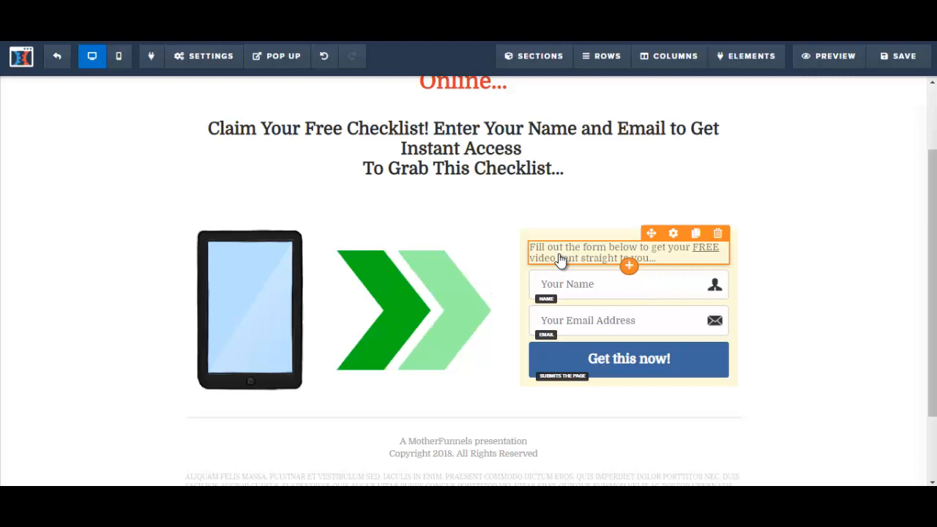
pyautogui.click(565, 260)
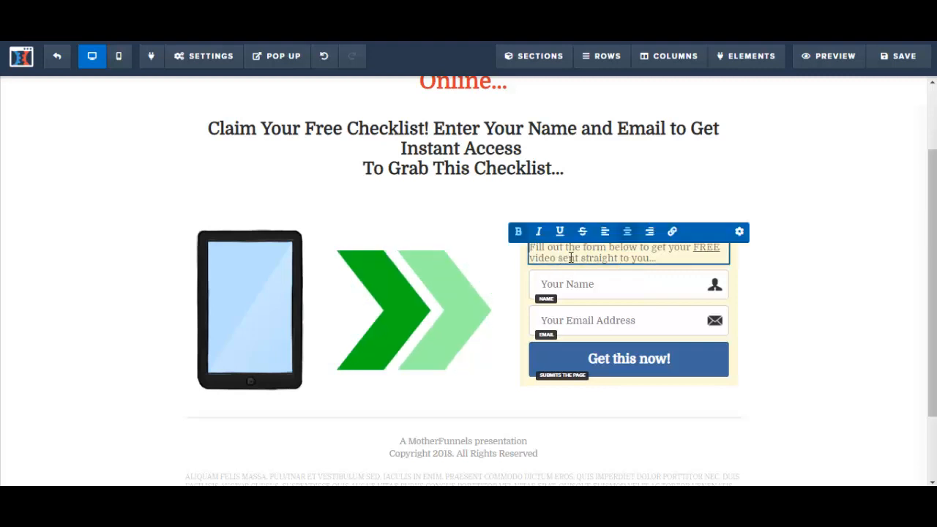
pyautogui.doubleClick(546, 259)
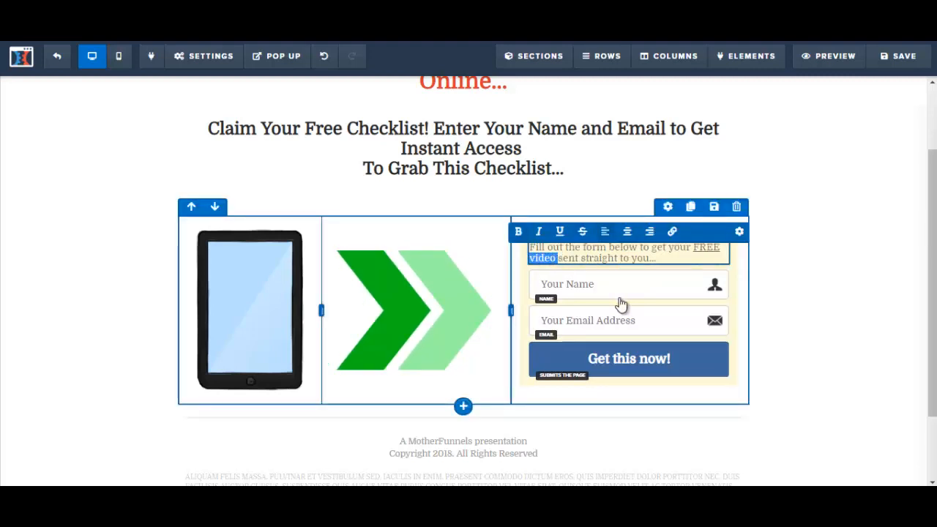
pyautogui.write('checklist')
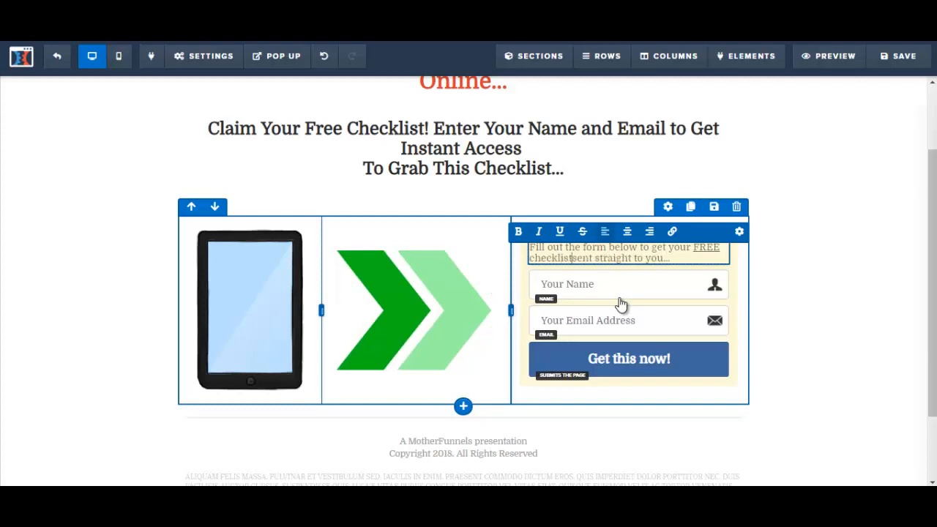
pyautogui.click(809, 301)
pyautogui.moveTo(931, 300); pyautogui.dragTo(932, 250)
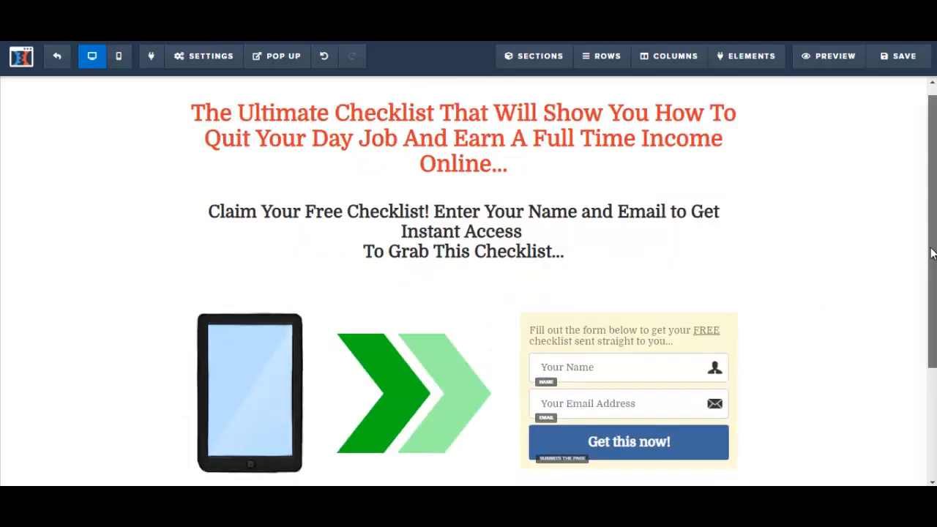
# Open the image chooser for the tablet picture and look through Pixabay images for "checklist".
pyautogui.click(250, 356)
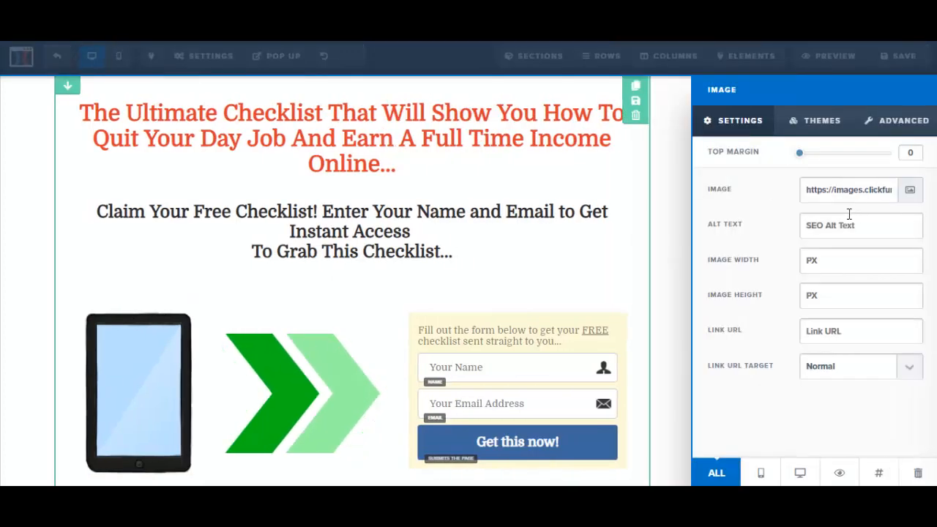
pyautogui.click(909, 192)
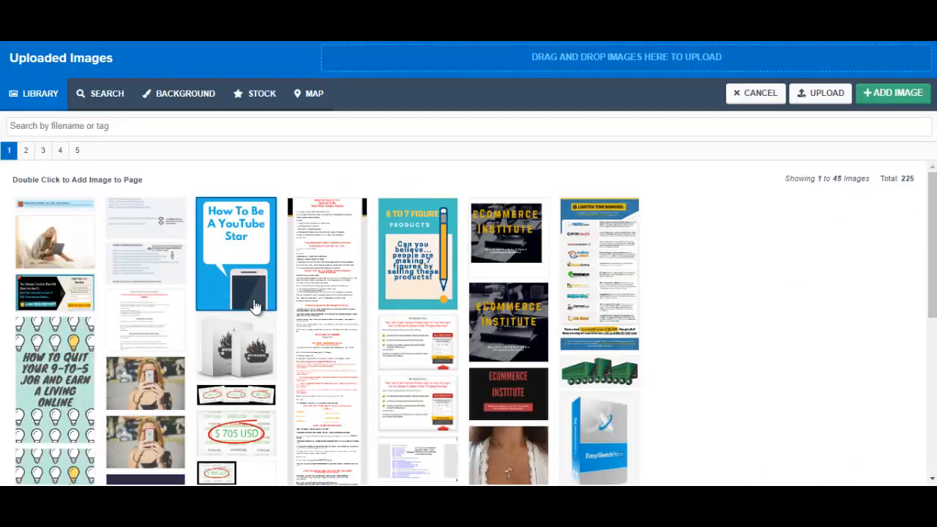
pyautogui.click(104, 95)
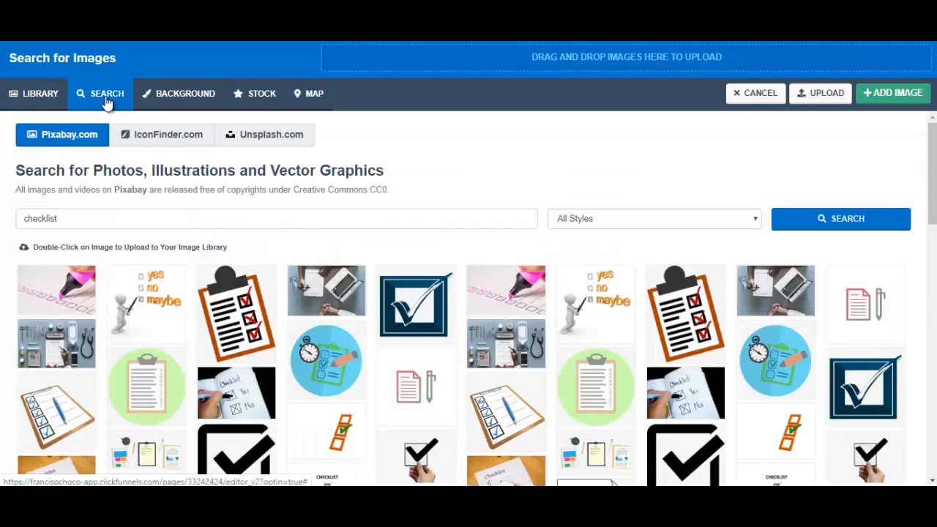
pyautogui.click(54, 220)
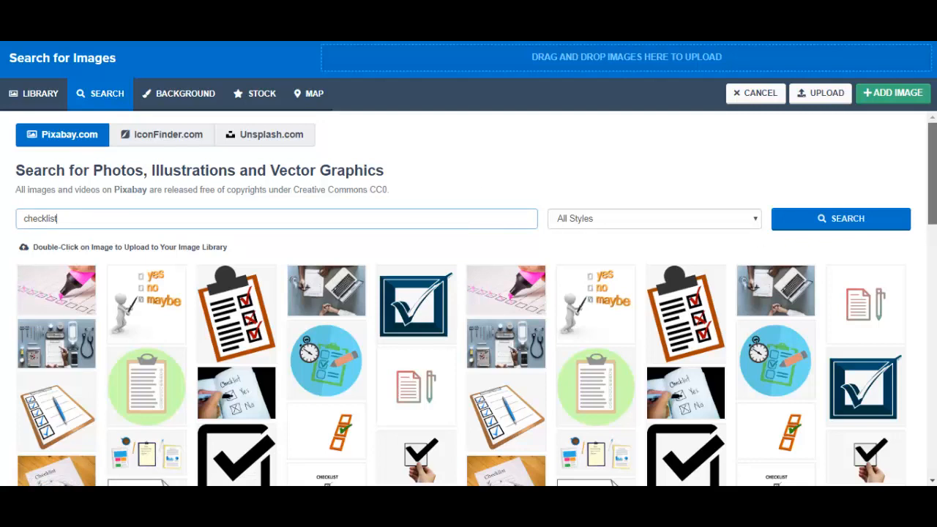
pyautogui.moveTo(932, 173); pyautogui.dragTo(932, 173)
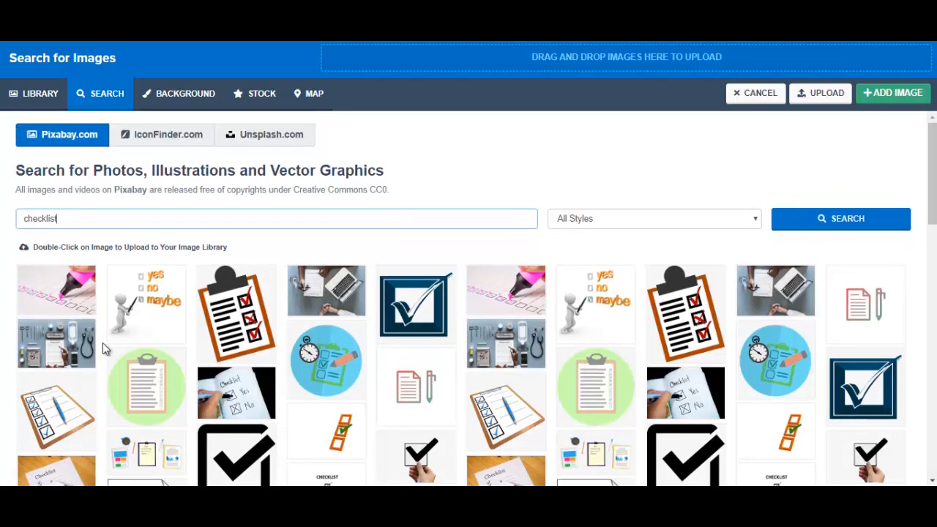
pyautogui.scroll(-1, 103, 342)
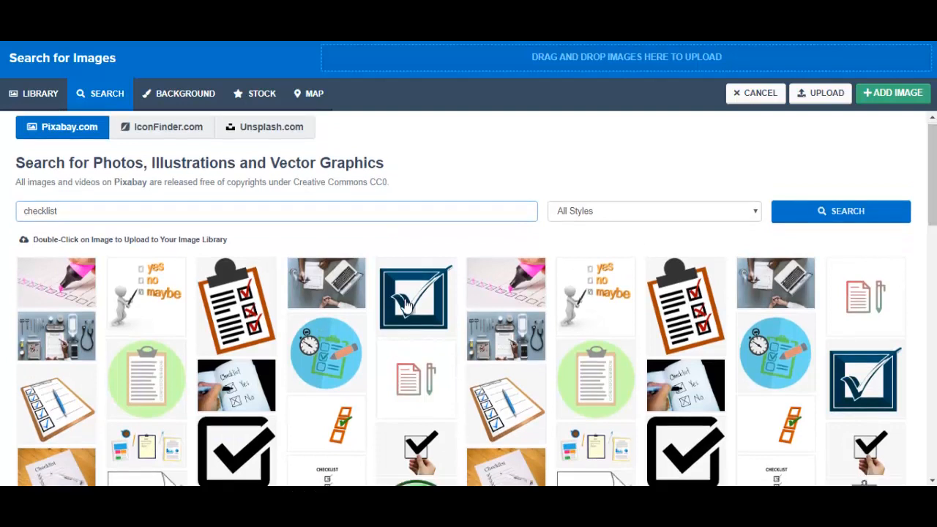
# Replace the tablet picture with the brown clipboard checklist image with red check marks and save the page.
pyautogui.click(242, 315)
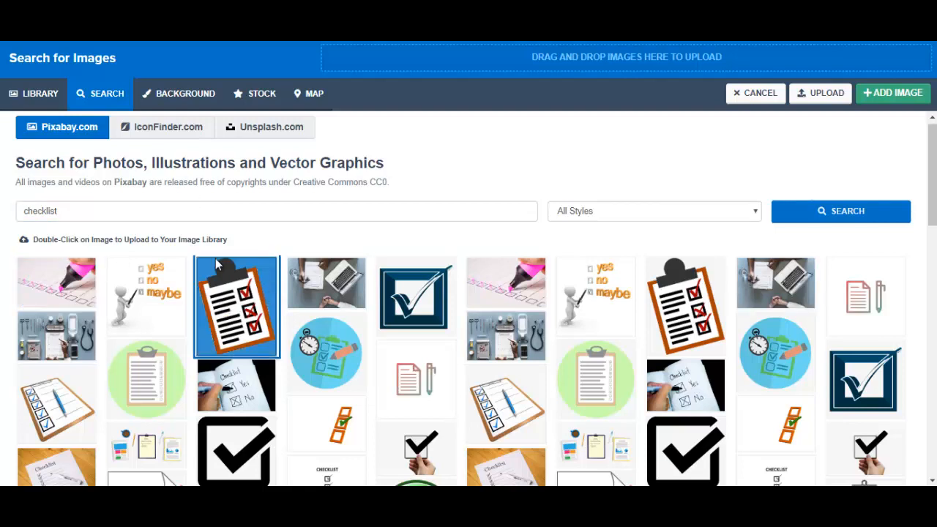
pyautogui.doubleClick(227, 308)
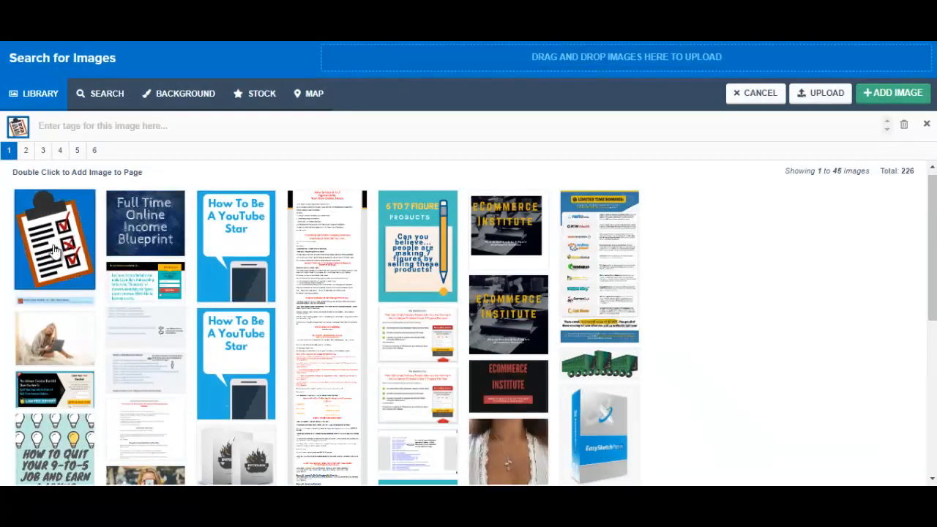
pyautogui.click(904, 95)
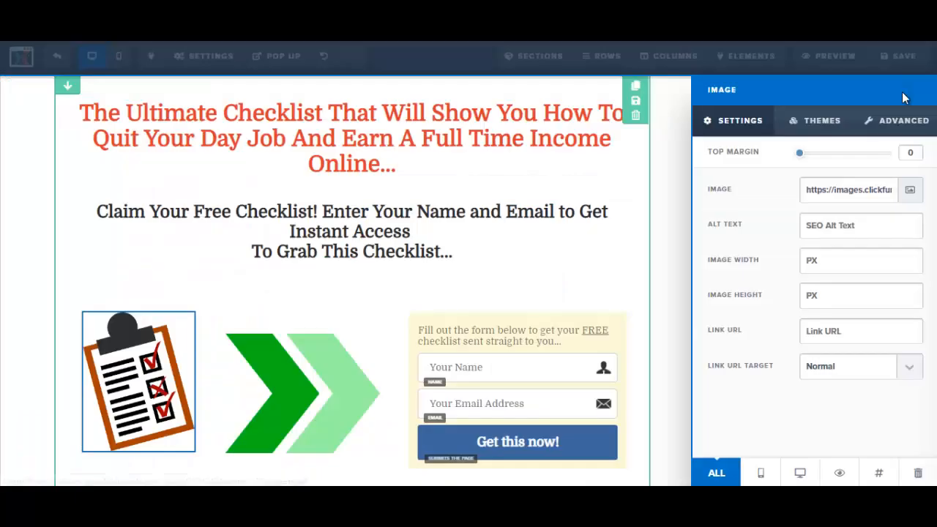
pyautogui.click(432, 246)
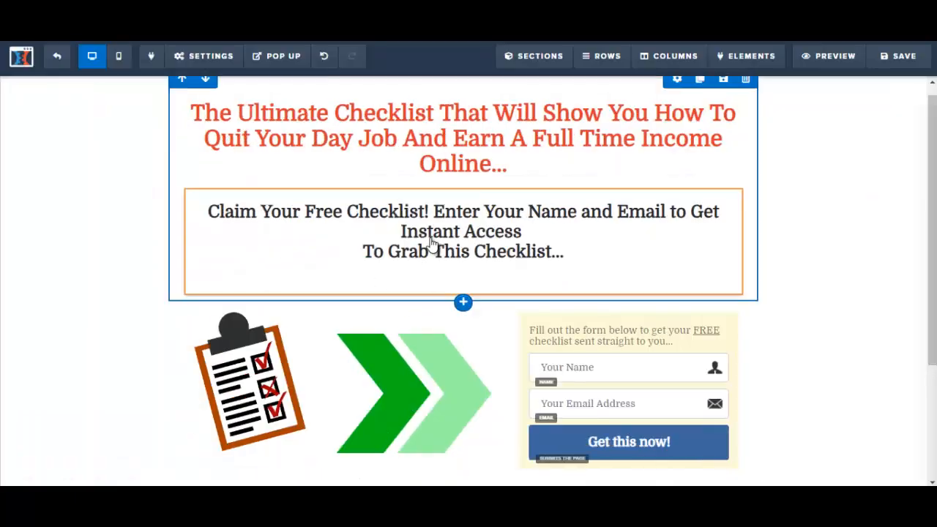
pyautogui.click(903, 57)
# Choose null (Getresponse) as the page's email integration, close the integration settings and save the page.
pyautogui.scroll(-1, 874, 285)
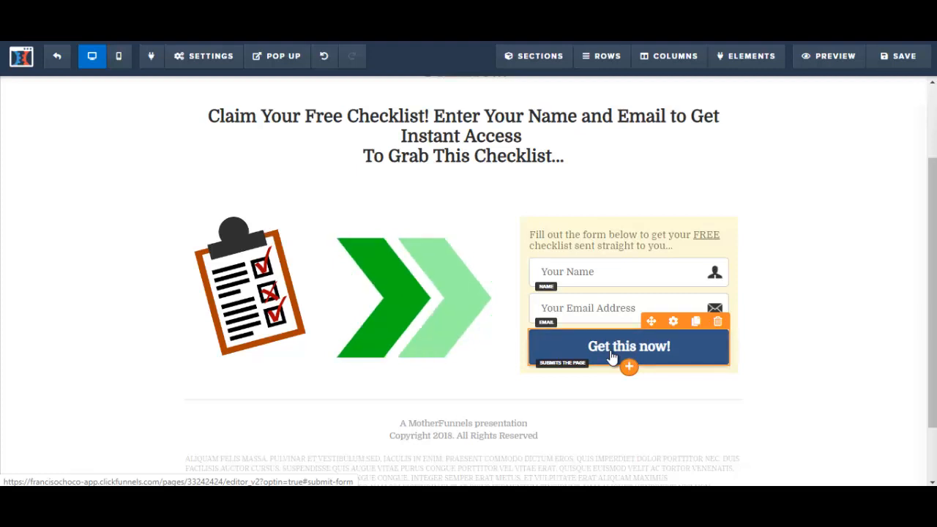
pyautogui.click(217, 63)
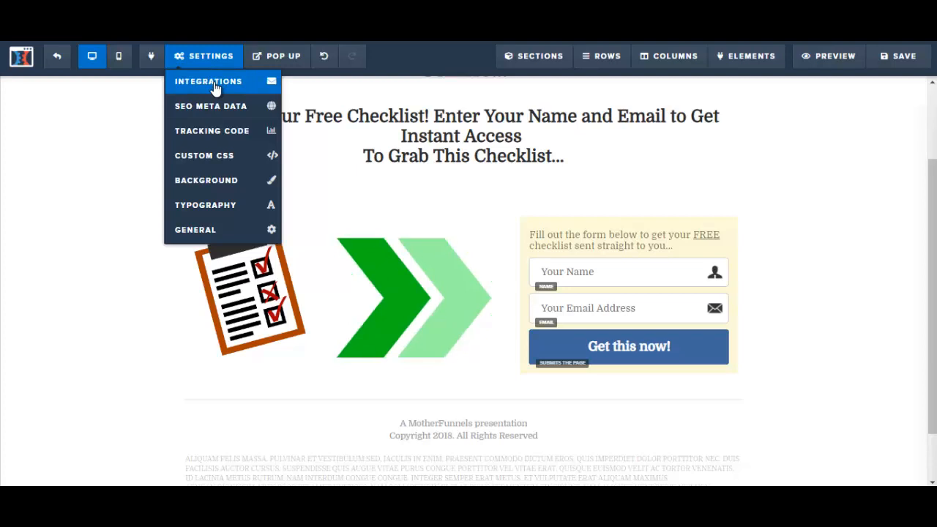
pyautogui.click(214, 86)
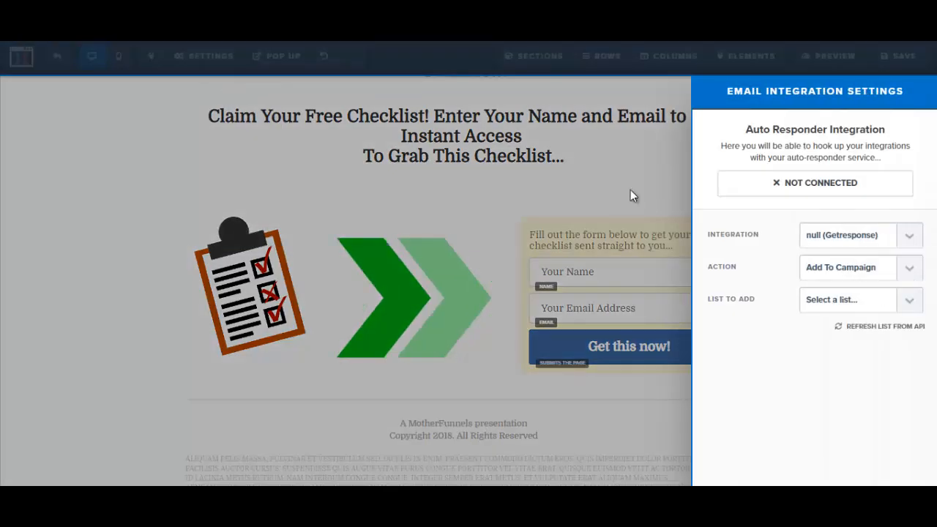
pyautogui.click(909, 235)
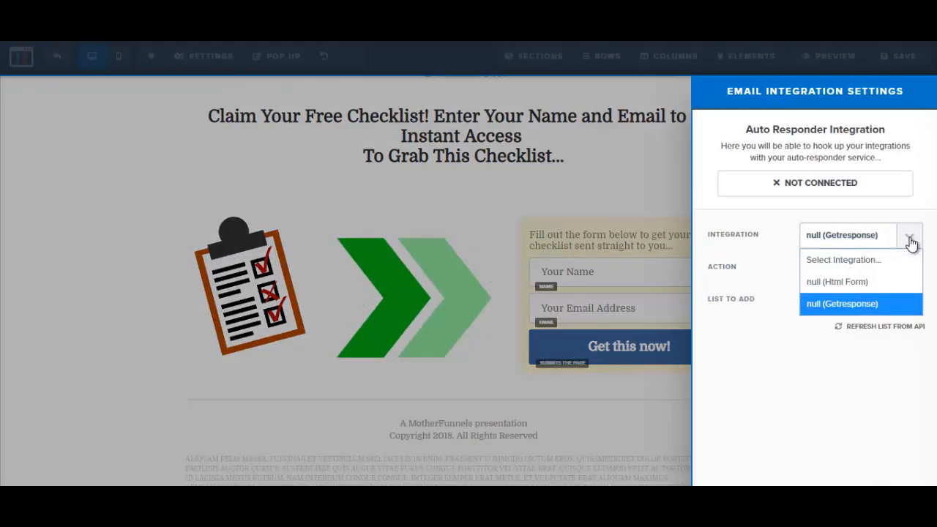
pyautogui.click(846, 303)
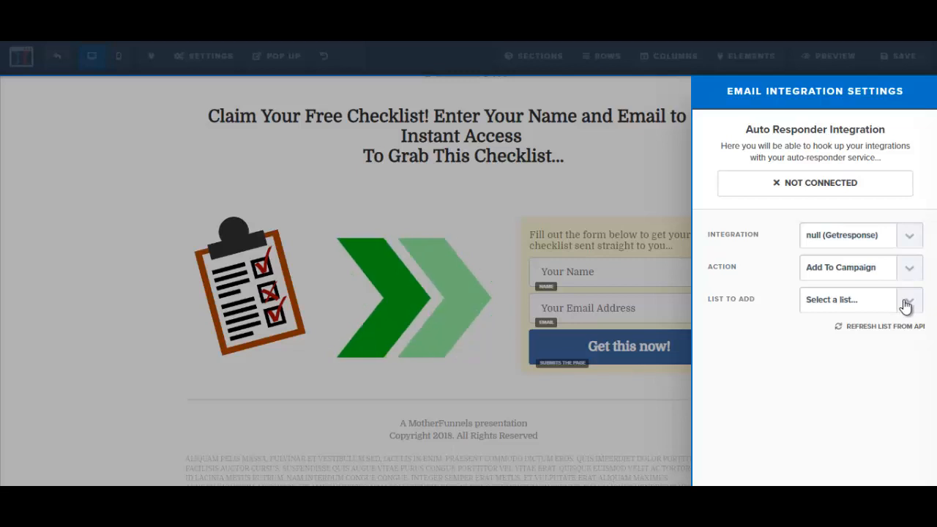
pyautogui.click(579, 165)
pyautogui.scroll(1, 578, 164)
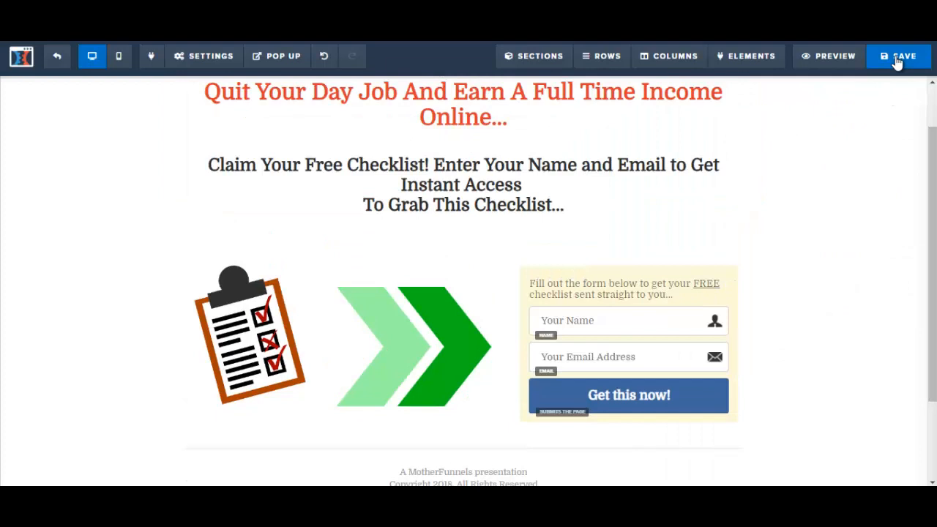
pyautogui.click(898, 59)
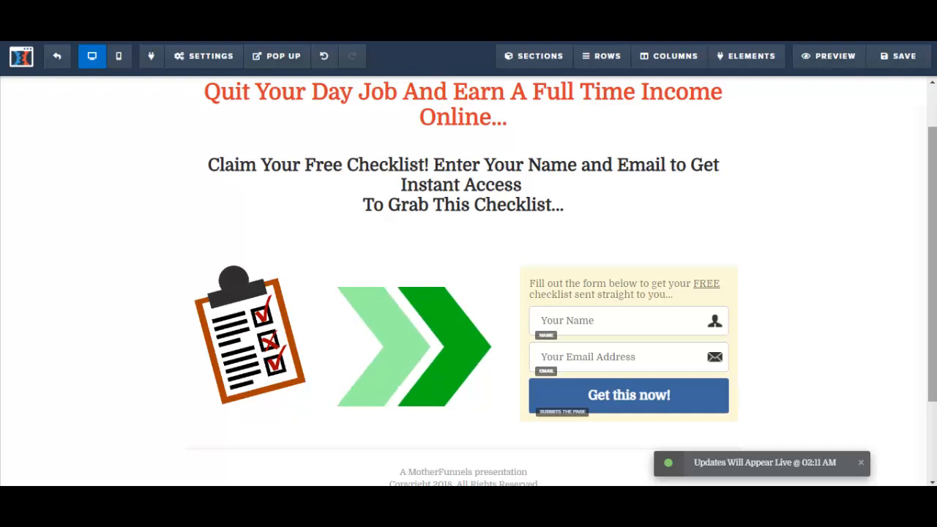
pyautogui.scroll(2, 930, 278)
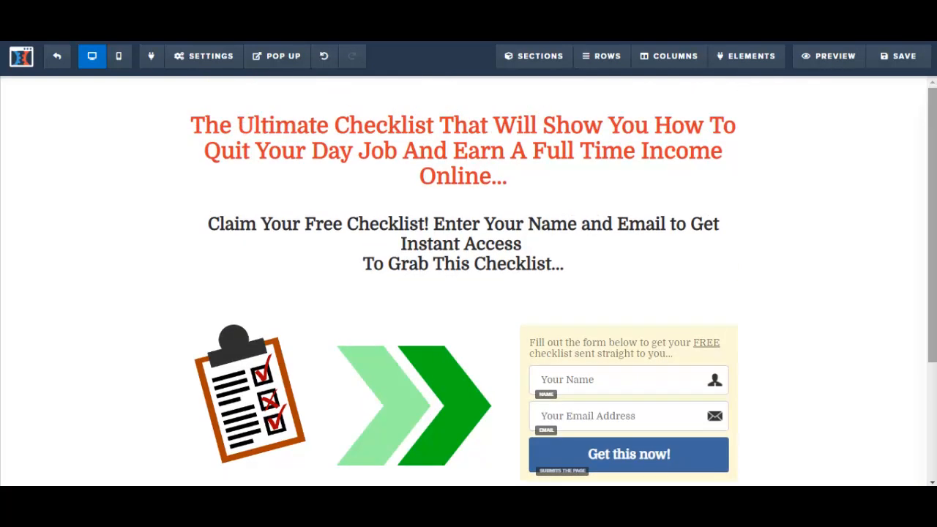